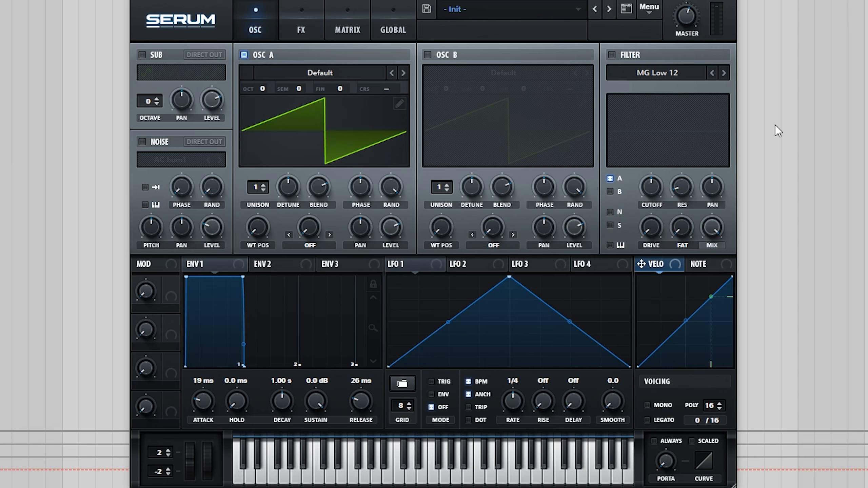
# Load the SH Organ wavetable from the SynthHacker SH Keys collection into oscillator A
pyautogui.click(320, 73)
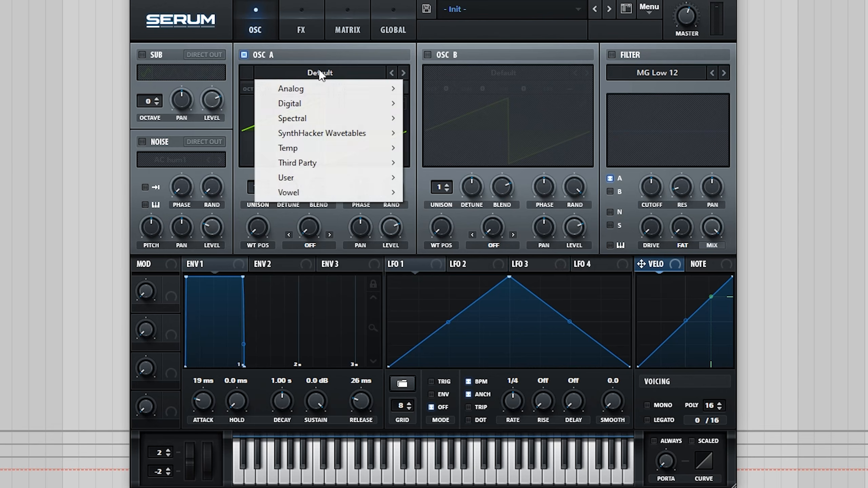
pyautogui.moveTo(335, 135)
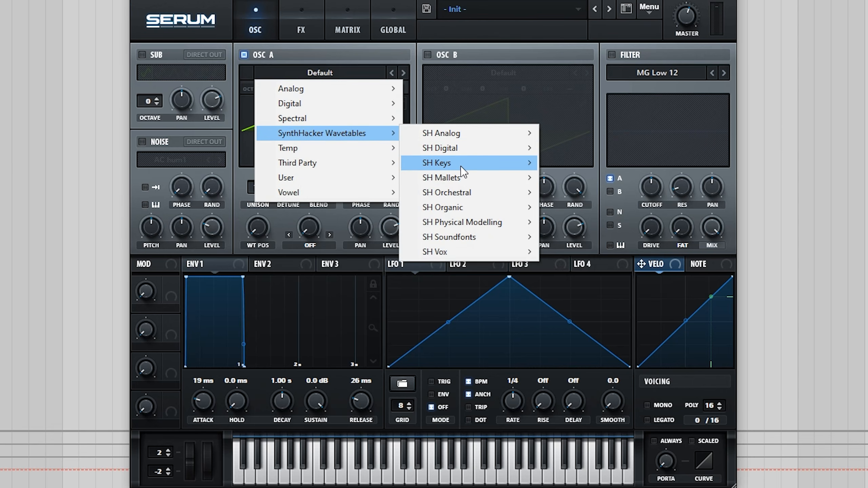
pyautogui.moveTo(461, 165)
pyautogui.click(584, 238)
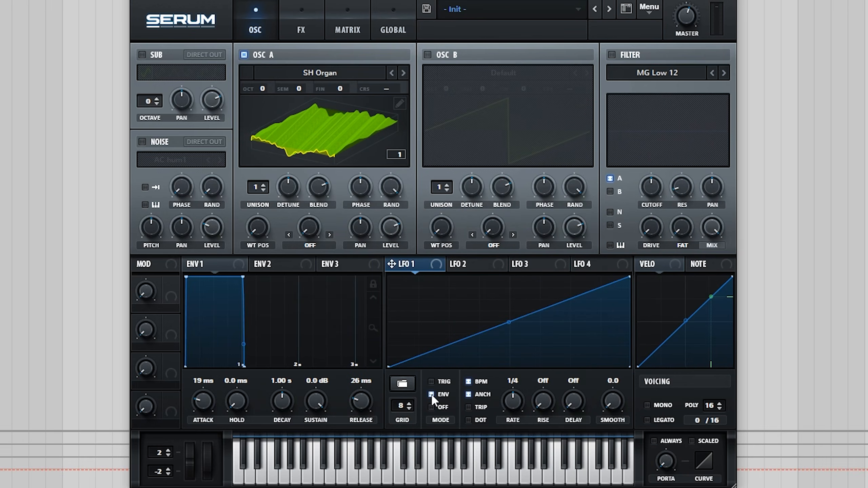
# Unsync LFO 1 from the tempo, set its rate to 0.6 Hz, and assign it to oscillator A's wavetable position
pyautogui.click(469, 381)
pyautogui.moveTo(504, 410); pyautogui.dragTo(503, 422)
pyautogui.moveTo(249, 228); pyautogui.dragTo(251, 227)
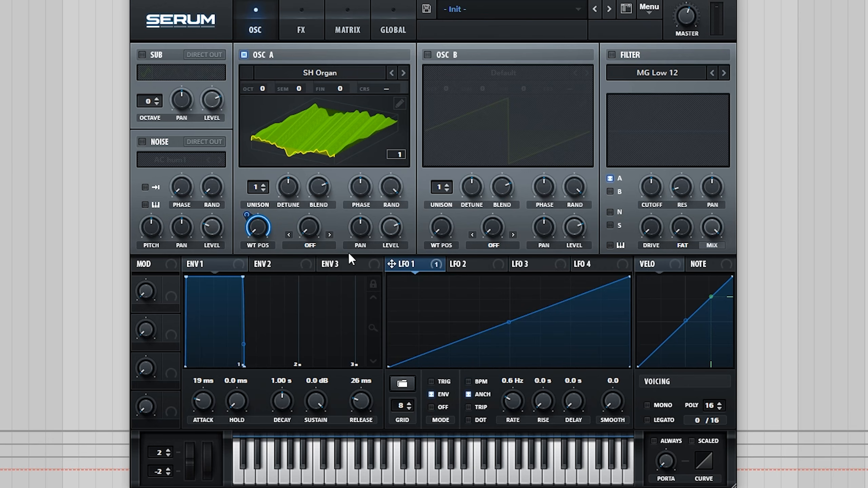
pyautogui.press('space')
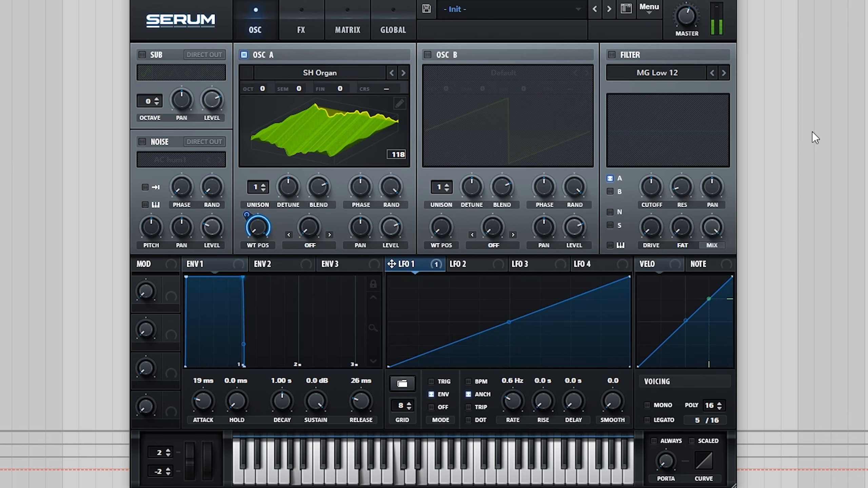
# Set oscillator A to 7 unison voices and reduce the detune amount
pyautogui.moveTo(258, 187); pyautogui.dragTo(266, 136)
pyautogui.moveTo(288, 188); pyautogui.dragTo(281, 208)
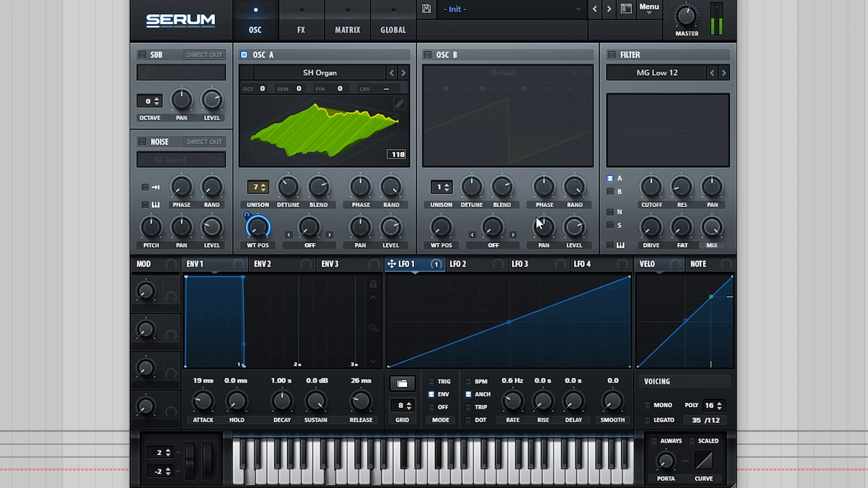
pyautogui.moveTo(289, 187); pyautogui.dragTo(289, 191)
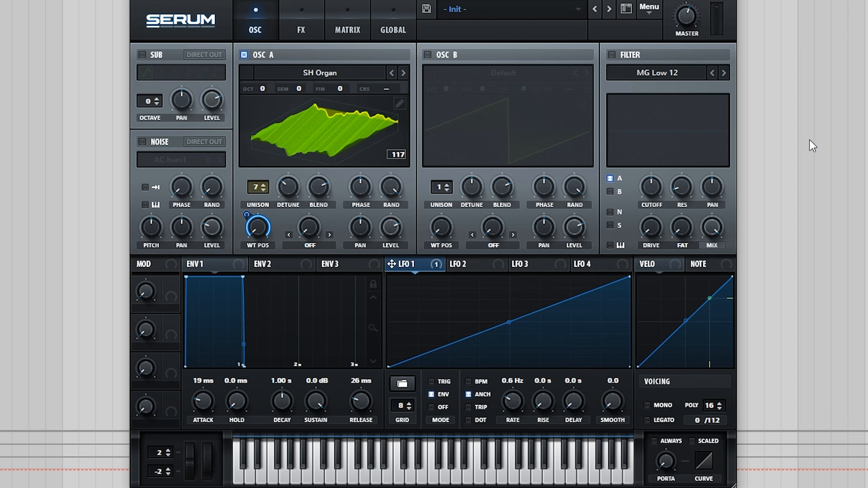
# Copy oscillator A to oscillator B with its modulations, and raise oscillator B by one octave
pyautogui.click(642, 8)
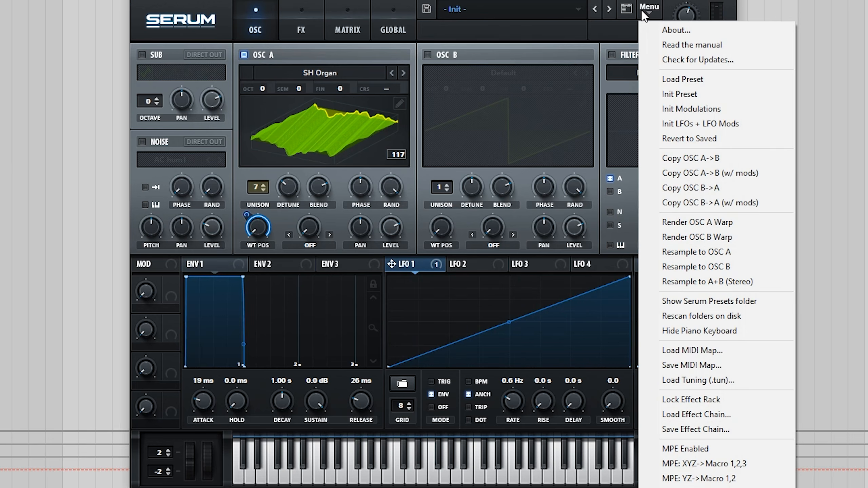
pyautogui.click(703, 173)
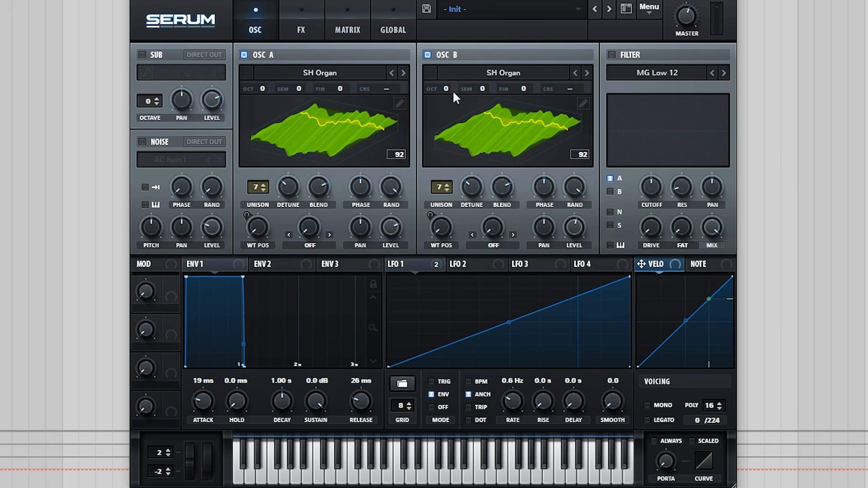
pyautogui.moveTo(443, 87); pyautogui.dragTo(447, 75)
pyautogui.press('space')
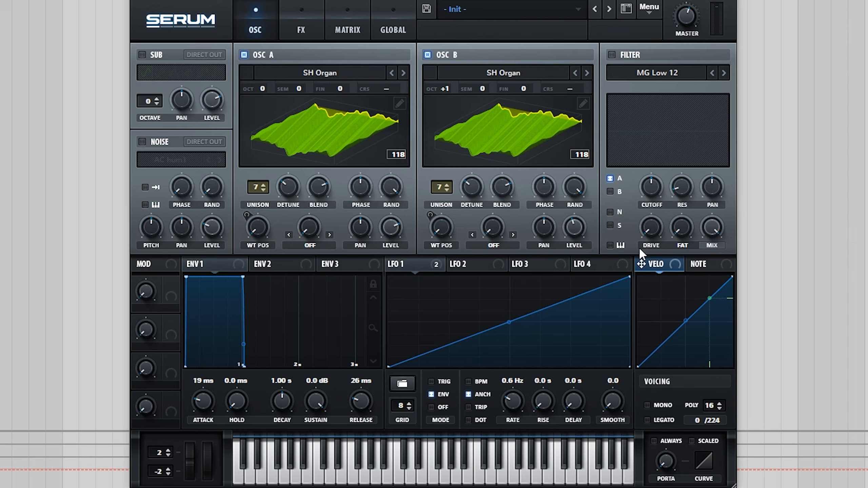
# Enable the noise oscillator with the analog OrganNoise sample and lower its level slightly
pyautogui.click(142, 141)
pyautogui.click(170, 160)
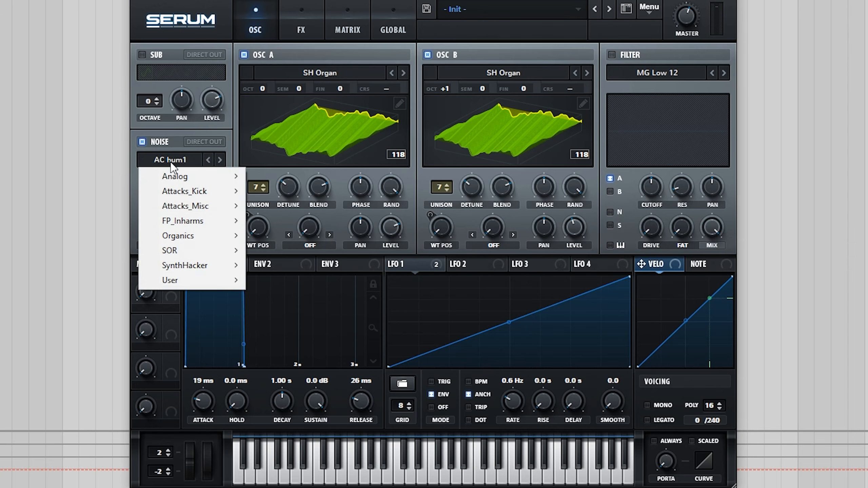
pyautogui.moveTo(178, 178)
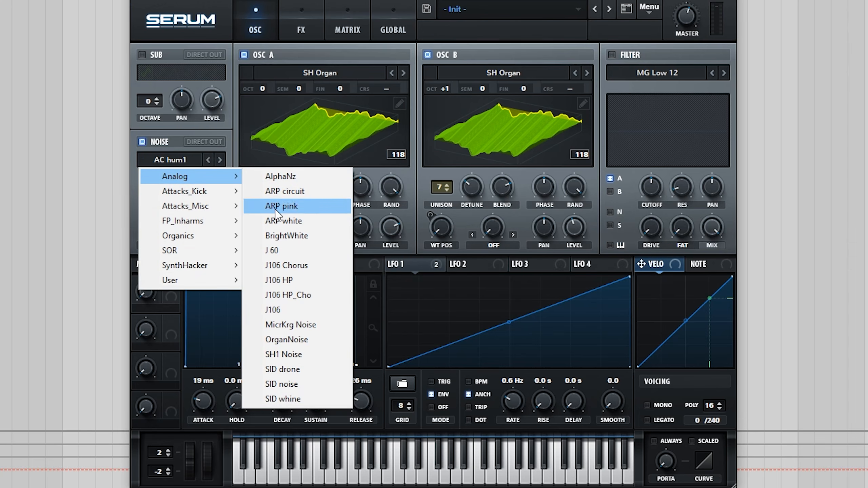
pyautogui.click(278, 339)
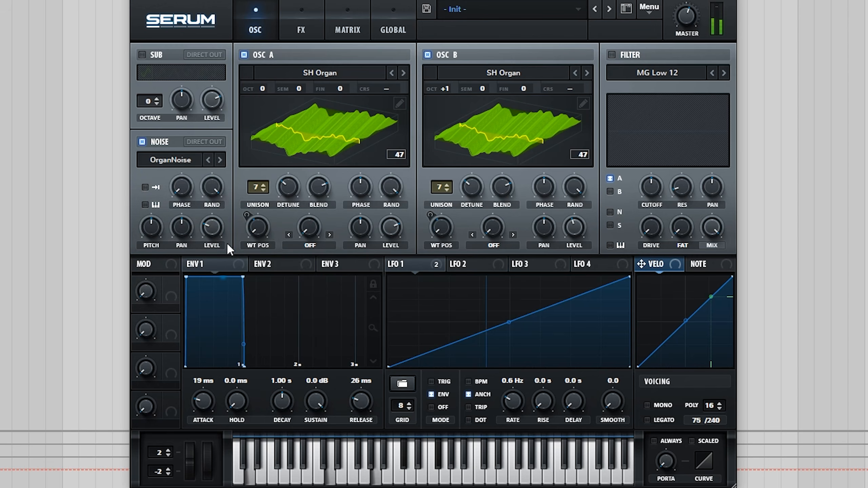
pyautogui.moveTo(214, 223)
pyautogui.moveTo(213, 223)
pyautogui.mouseDown()
pyautogui.moveTo(215, 196)
pyautogui.moveTo(215, 232)
pyautogui.mouseUp()
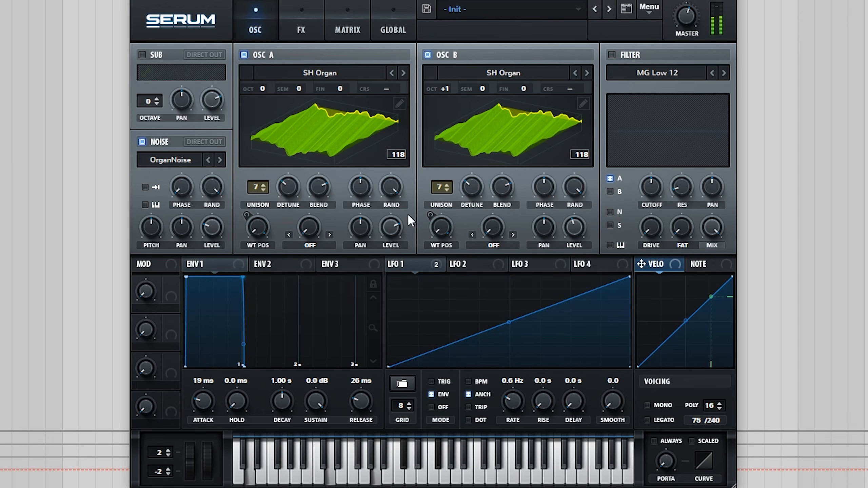
# Shape envelope 1 with a 90 ms attack, 1.66 s decay, -3.1 dB sustain and 123 ms release
pyautogui.moveTo(184, 279); pyautogui.dragTo(199, 280)
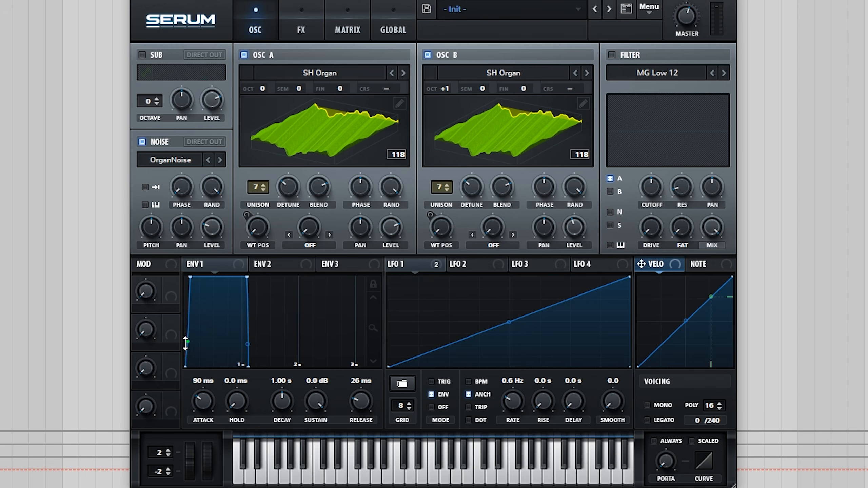
pyautogui.moveTo(185, 345); pyautogui.dragTo(286, 290)
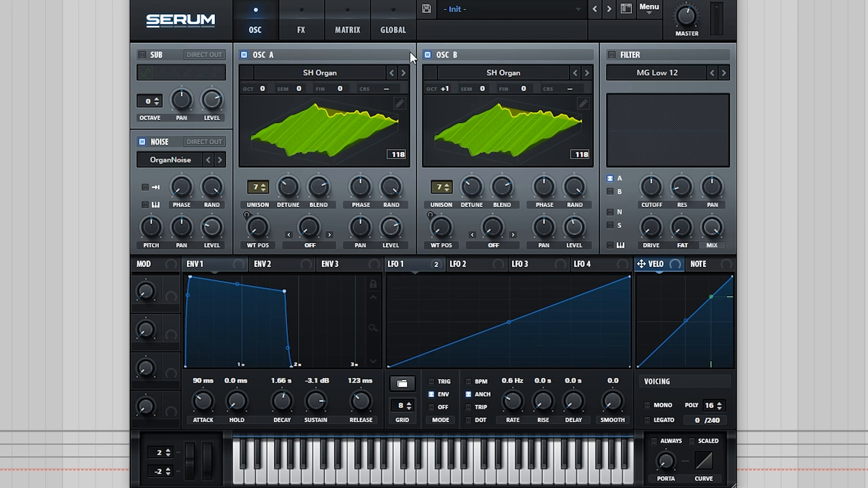
# Add a modulation routing from Chaos1 to the global master tuning
pyautogui.click(393, 30)
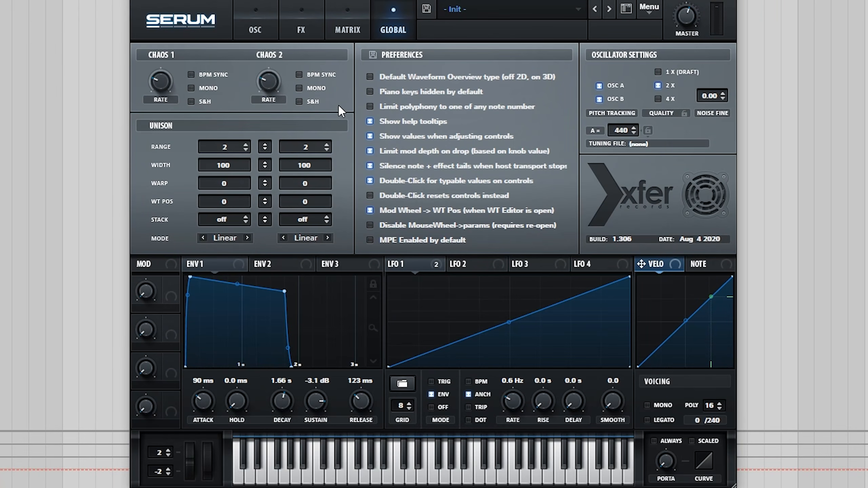
pyautogui.click(351, 20)
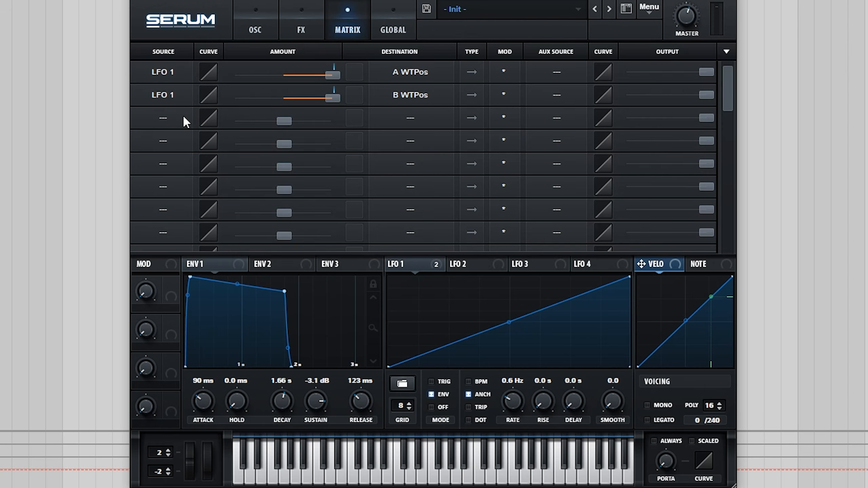
pyautogui.click(165, 120)
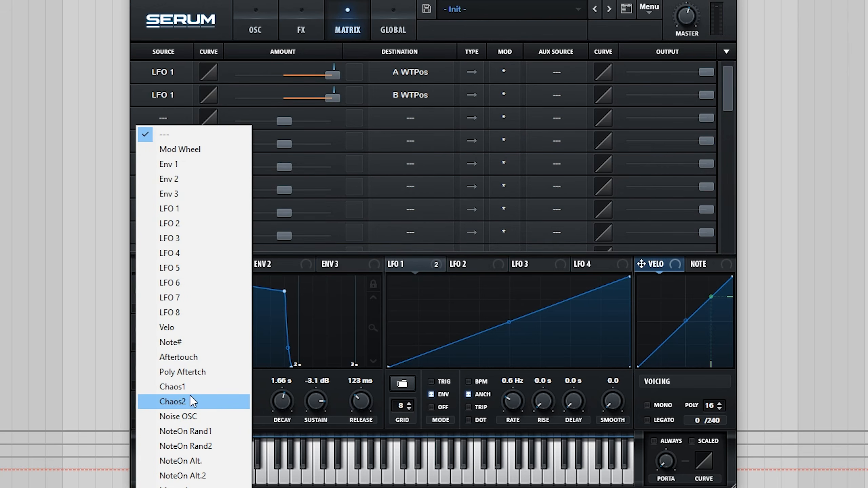
pyautogui.click(191, 387)
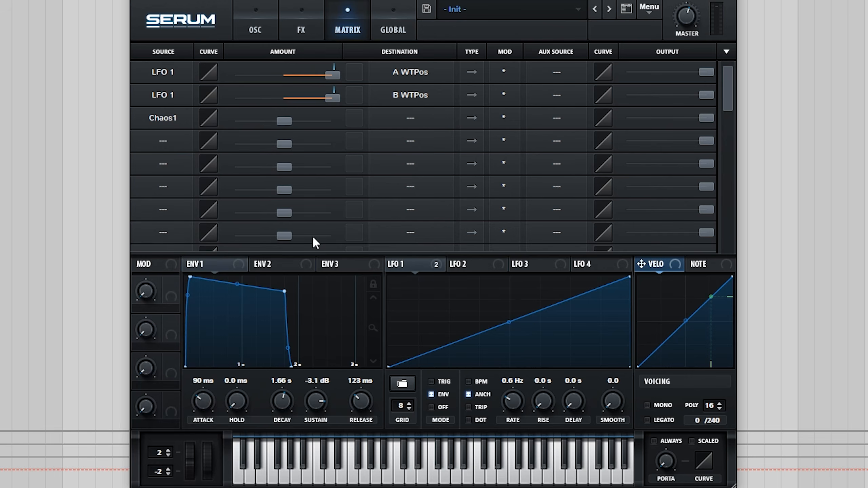
pyautogui.click(403, 125)
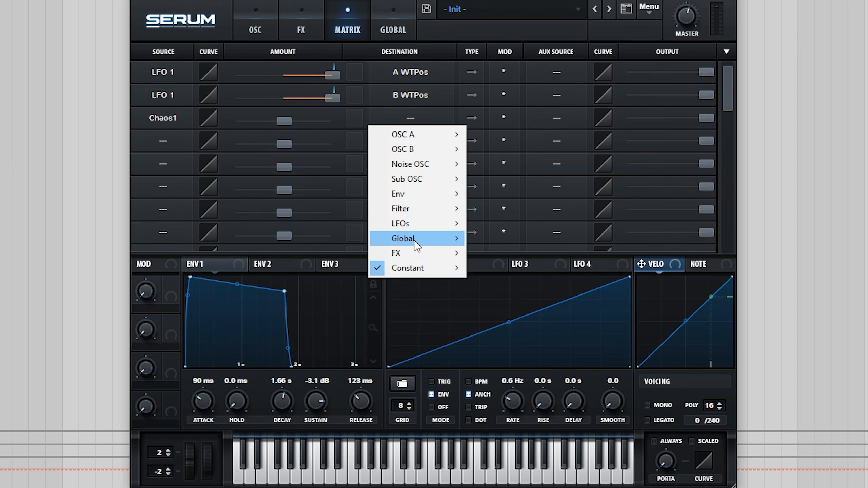
pyautogui.moveTo(414, 240)
pyautogui.click(518, 236)
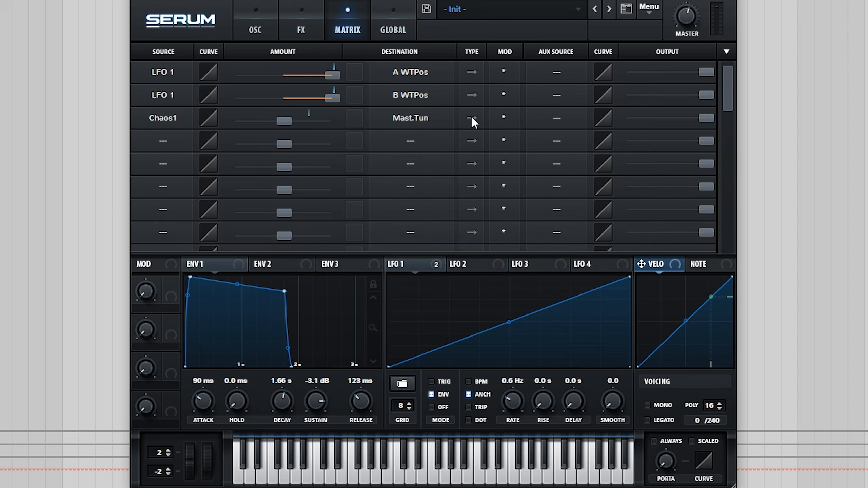
# Make the Chaos1 modulation of master tuning bidirectional and fine-tune its amount to a very small value
pyautogui.doubleClick(286, 118)
pyautogui.click(332, 117)
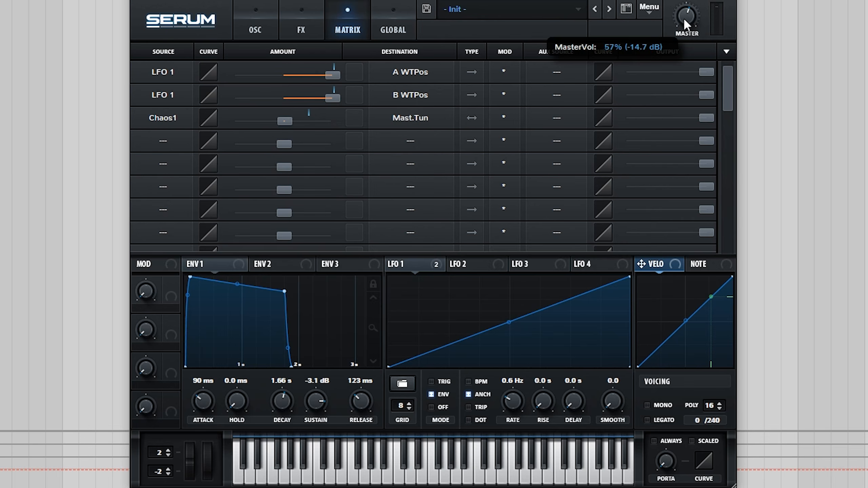
pyautogui.moveTo(684, 17); pyautogui.dragTo(680, 20)
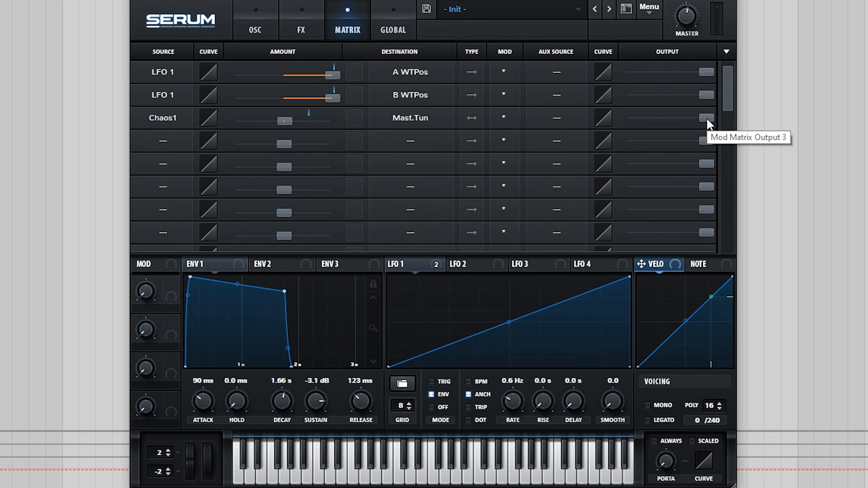
pyautogui.moveTo(707, 117); pyautogui.dragTo(584, 117)
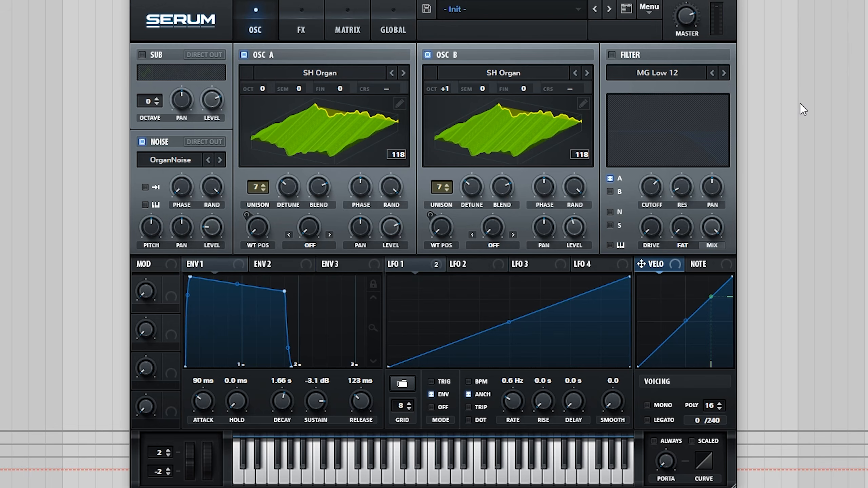
# Enable the MG Low 12 filter for oscillators A and B and adjust its cutoff
pyautogui.click(611, 54)
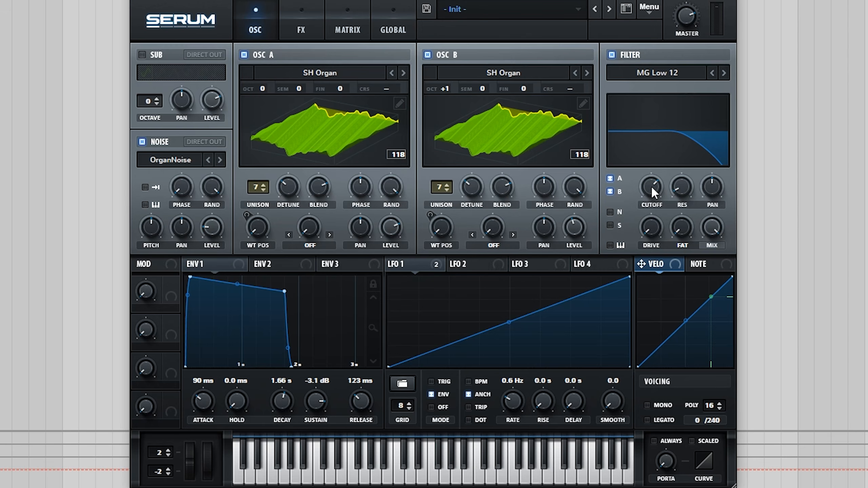
pyautogui.moveTo(651, 186)
pyautogui.mouseDown()
pyautogui.moveTo(656, 125)
pyautogui.moveTo(644, 181)
pyautogui.mouseUp()
# Enable the Tape Sat. distortion and the chorus effect, turning down the mix of each
pyautogui.click(300, 21)
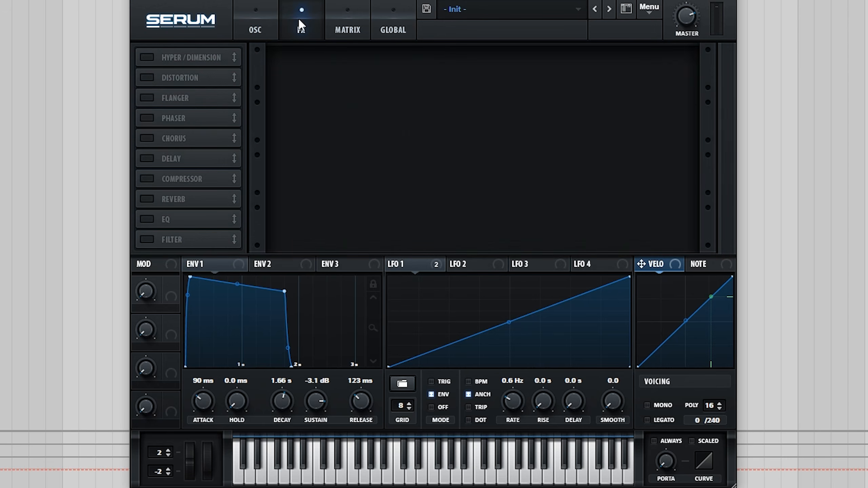
pyautogui.click(147, 78)
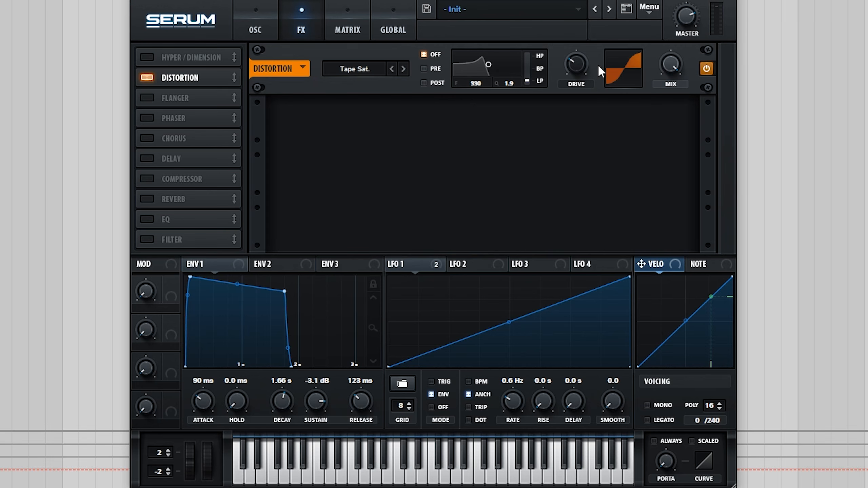
pyautogui.moveTo(577, 63)
pyautogui.mouseDown()
pyautogui.moveTo(590, 11)
pyautogui.moveTo(577, 61)
pyautogui.mouseUp()
pyautogui.moveTo(667, 65); pyautogui.dragTo(639, 140)
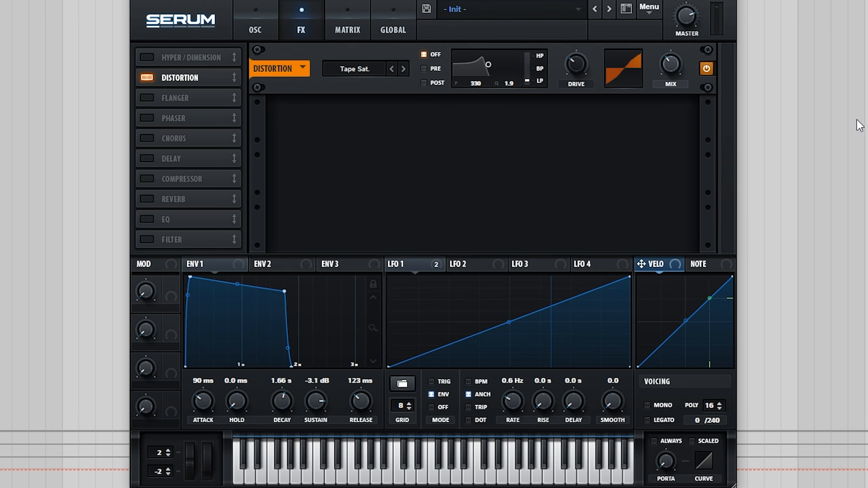
pyautogui.click(149, 139)
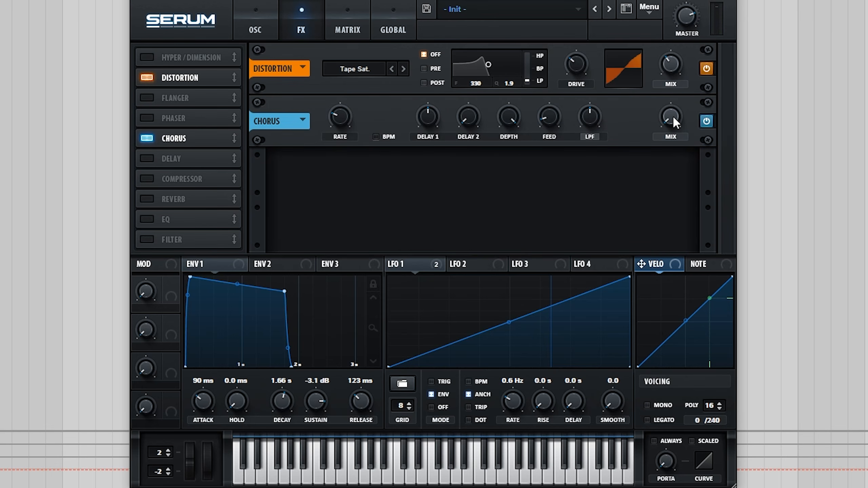
pyautogui.moveTo(672, 115); pyautogui.dragTo(638, 12)
# Enable the EQ, cut the low band slightly at 405 Hz, and boost the high band's gain slightly
pyautogui.click(147, 220)
pyautogui.moveTo(412, 170); pyautogui.dragTo(405, 184)
pyautogui.moveTo(340, 173); pyautogui.dragTo(344, 162)
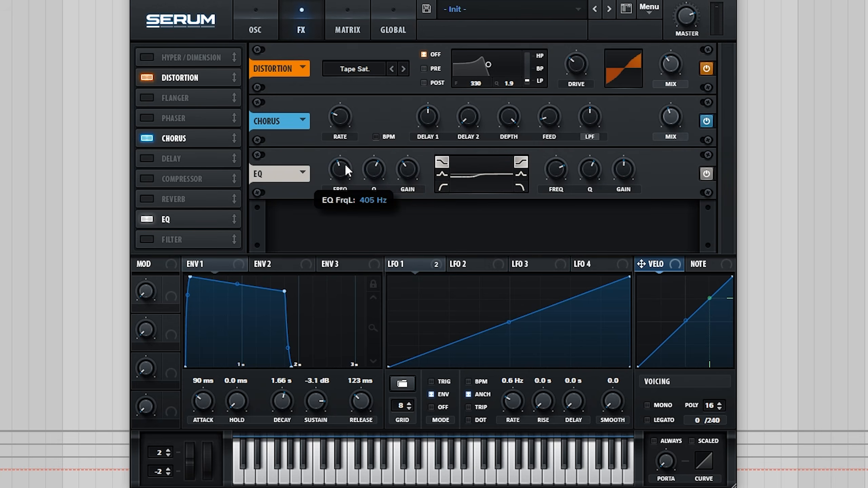
pyautogui.moveTo(404, 171); pyautogui.dragTo(403, 166)
pyautogui.moveTo(623, 178); pyautogui.dragTo(623, 167)
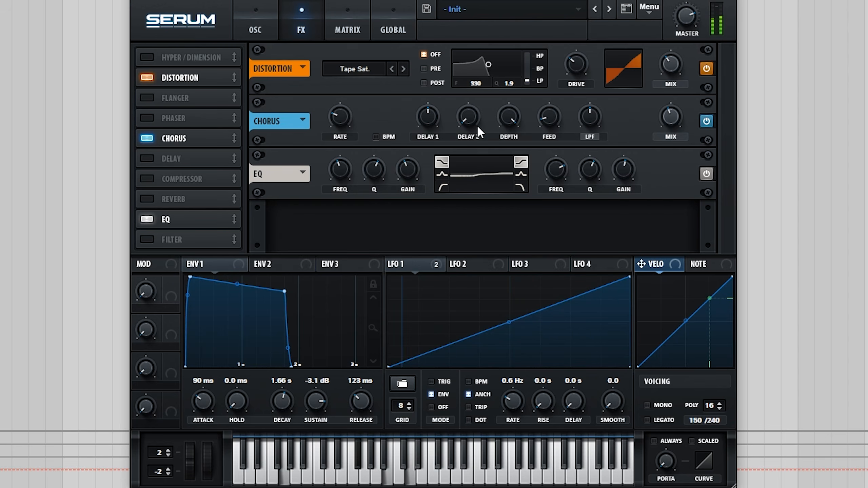
# Turn the noise oscillator's level all the way down and lower the filter cutoff to near its minimum
pyautogui.click(260, 24)
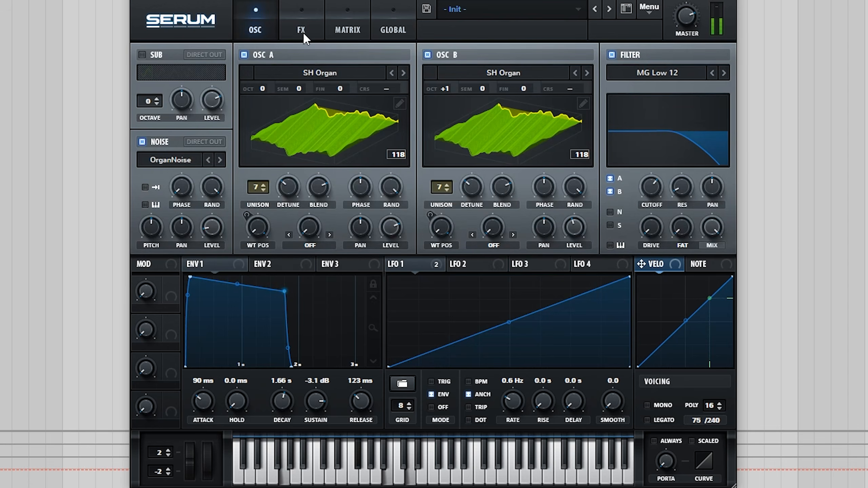
pyautogui.moveTo(651, 188); pyautogui.dragTo(648, 107)
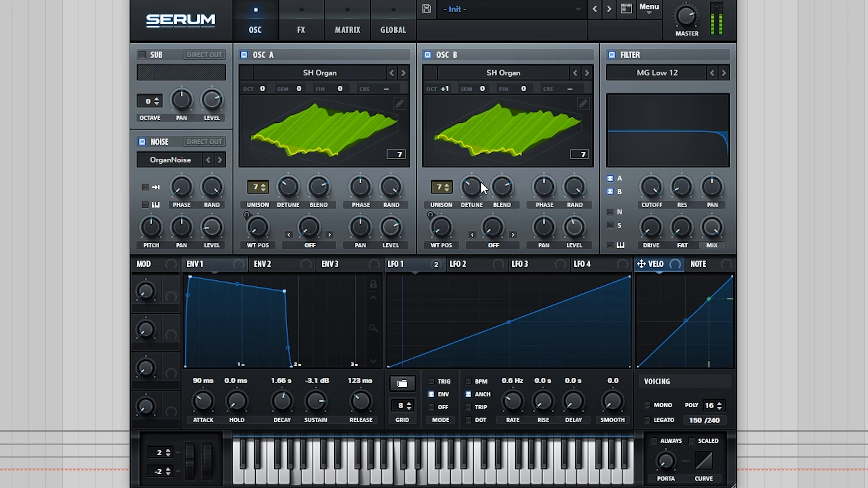
pyautogui.moveTo(215, 226)
pyautogui.moveTo(215, 228); pyautogui.dragTo(214, 249)
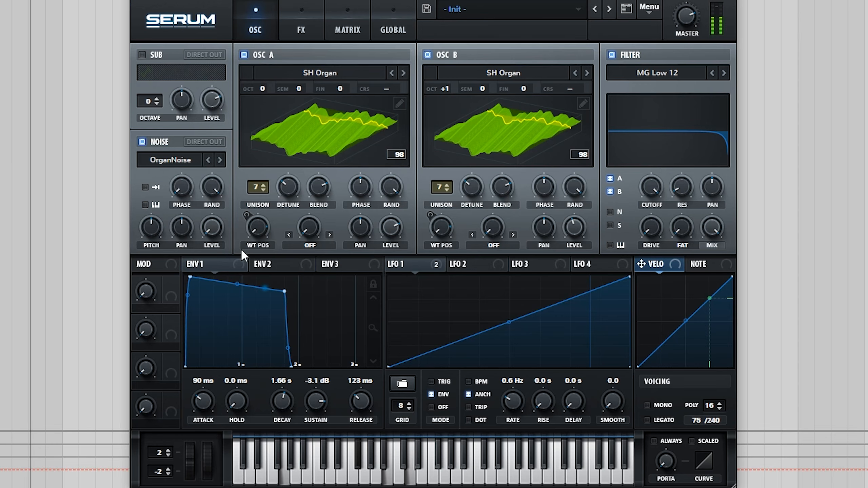
pyautogui.moveTo(649, 188); pyautogui.dragTo(628, 354)
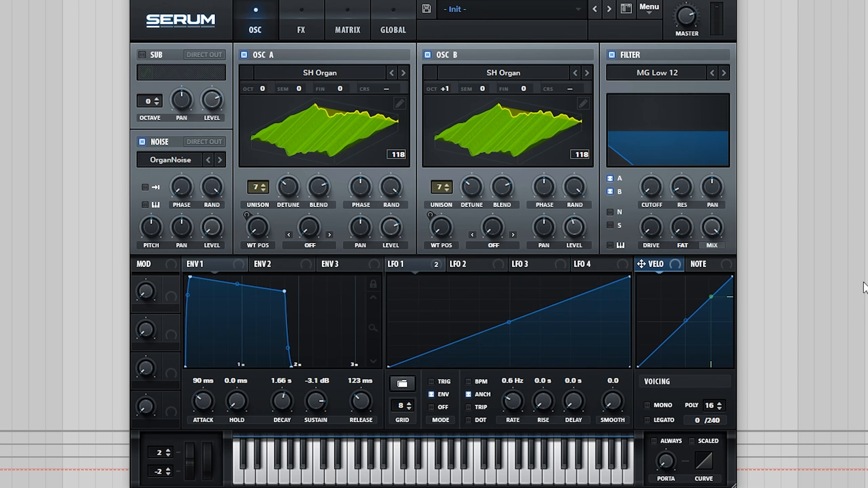